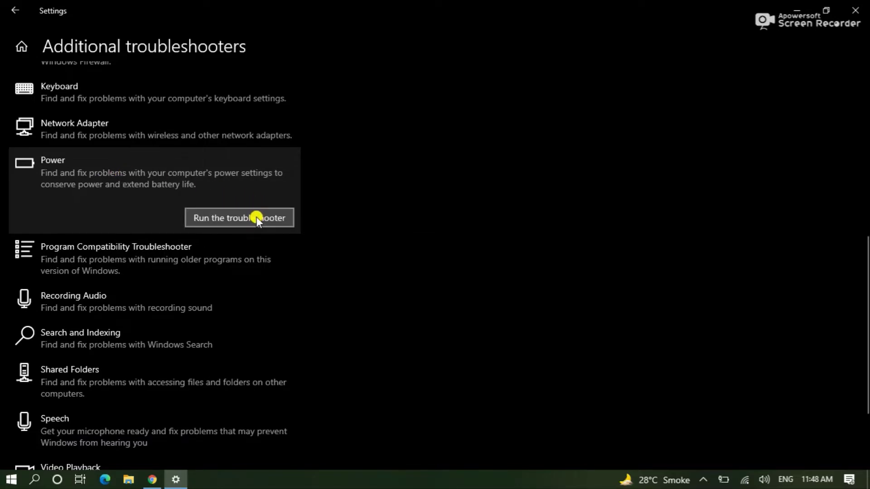
- Run the Power troubleshooter and close it once it has completed
{"action": "left_click", "coordinate": [243, 217]}
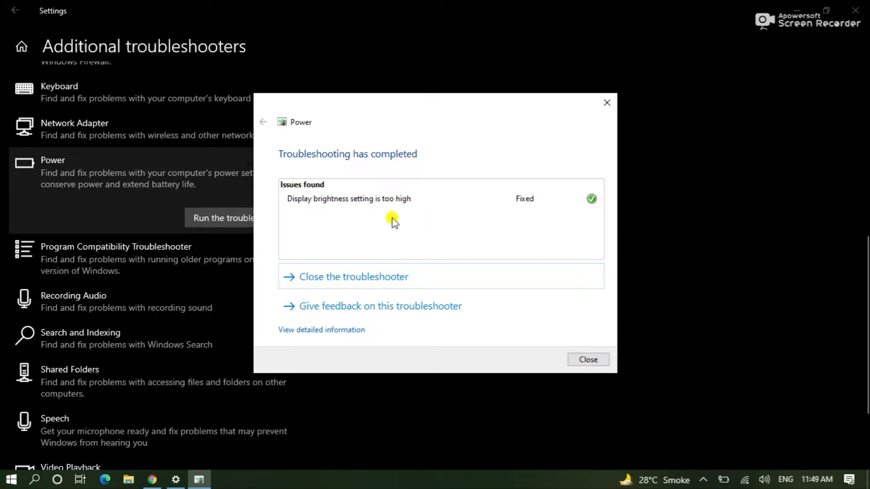
{"action": "left_click", "coordinate": [584, 361]}
{"action": "left_click", "coordinate": [582, 362]}
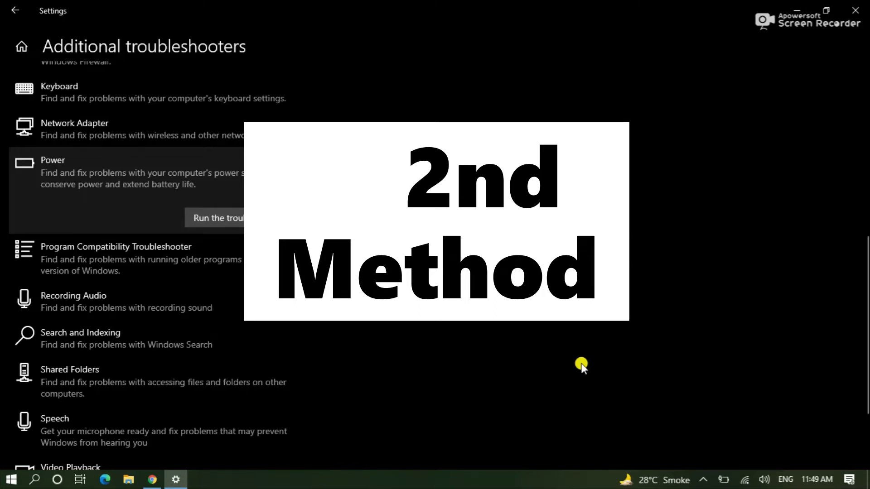
- Open Device Manager and expand the Batteries category
{"action": "left_click", "coordinate": [13, 480]}
{"action": "type", "text": "Device Man"}
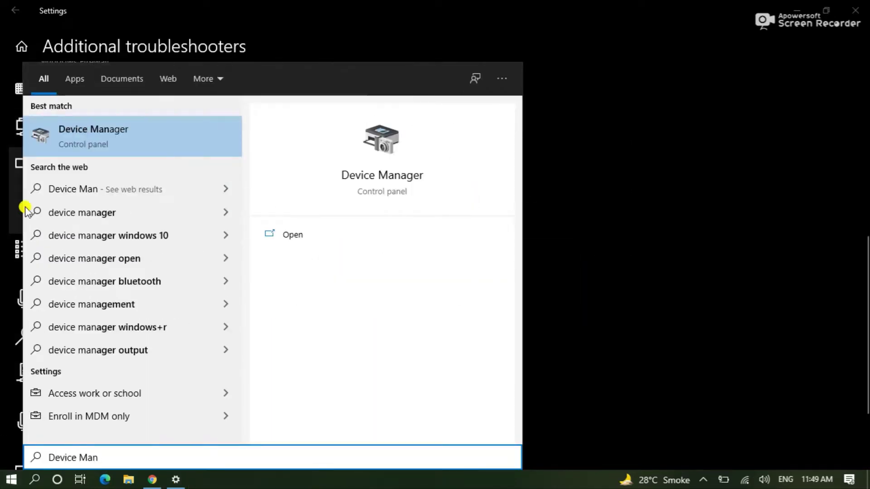
{"action": "left_click", "coordinate": [137, 133]}
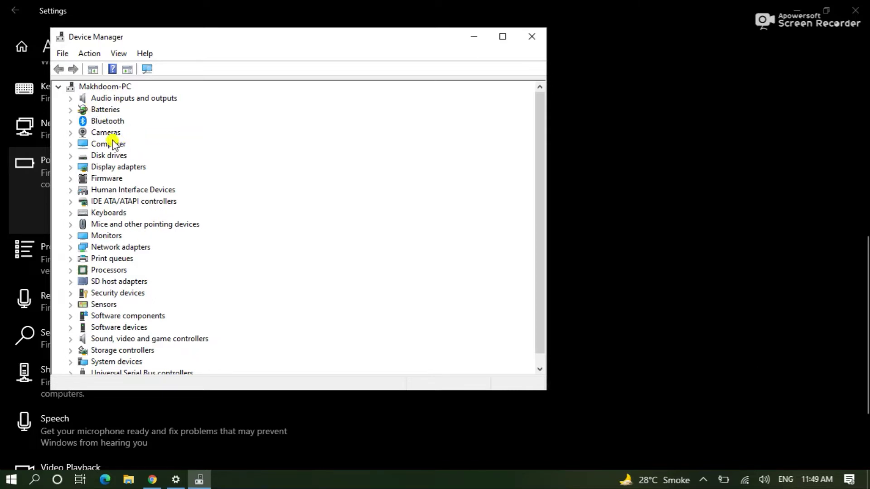
{"action": "left_click", "coordinate": [71, 110]}
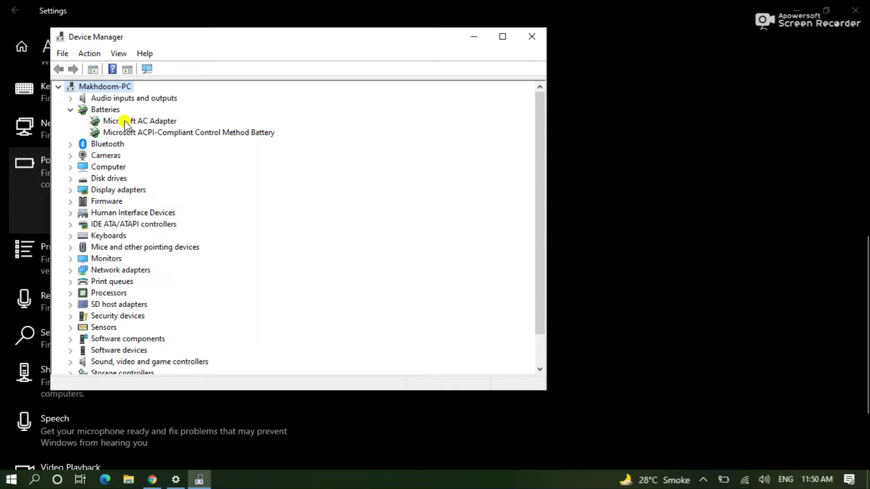
- Run an automatic driver update for the Microsoft AC Adapter from its properties, then close its dialogs
{"action": "left_click", "coordinate": [142, 123]}
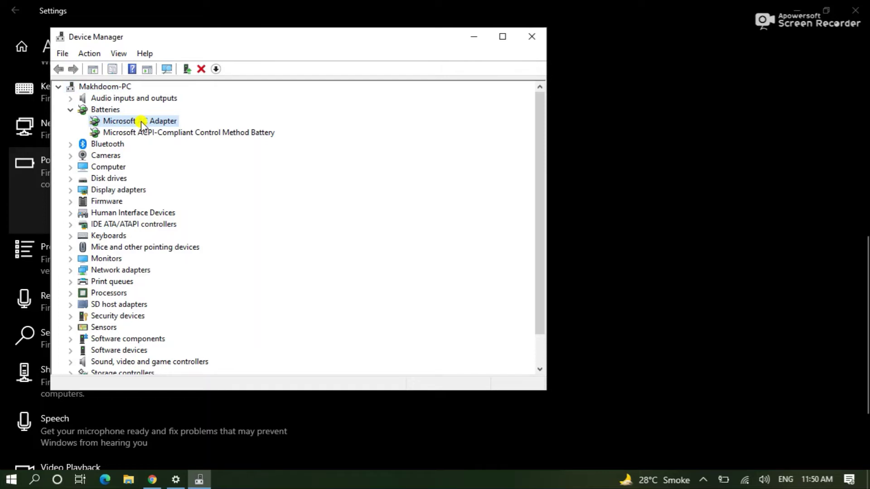
{"action": "double_click", "coordinate": [142, 124]}
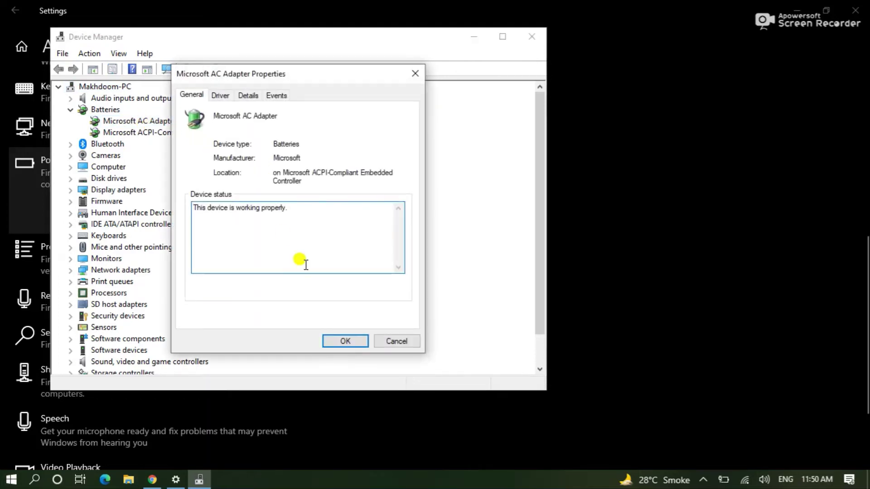
{"action": "left_click", "coordinate": [221, 95]}
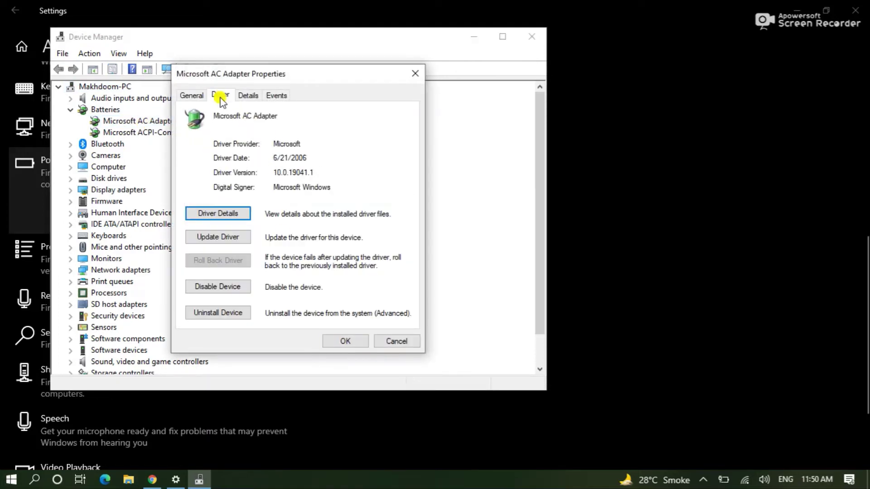
{"action": "left_click", "coordinate": [226, 233]}
{"action": "left_click", "coordinate": [226, 178]}
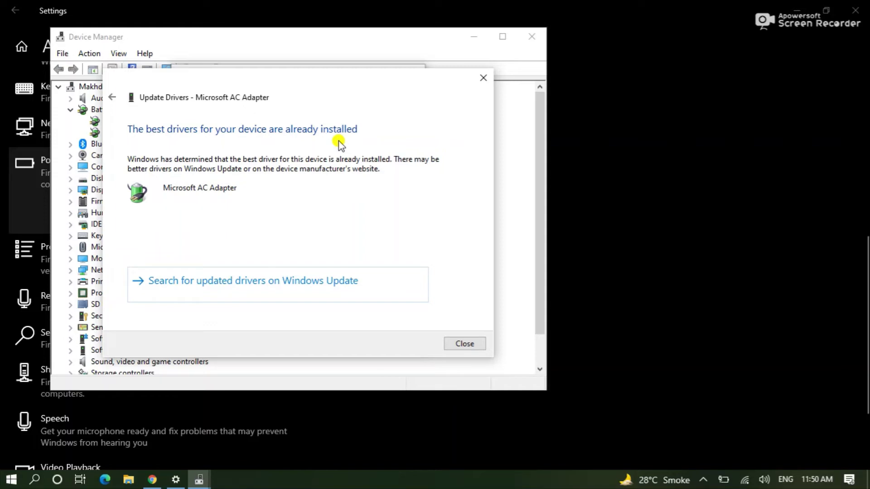
{"action": "left_click", "coordinate": [468, 344]}
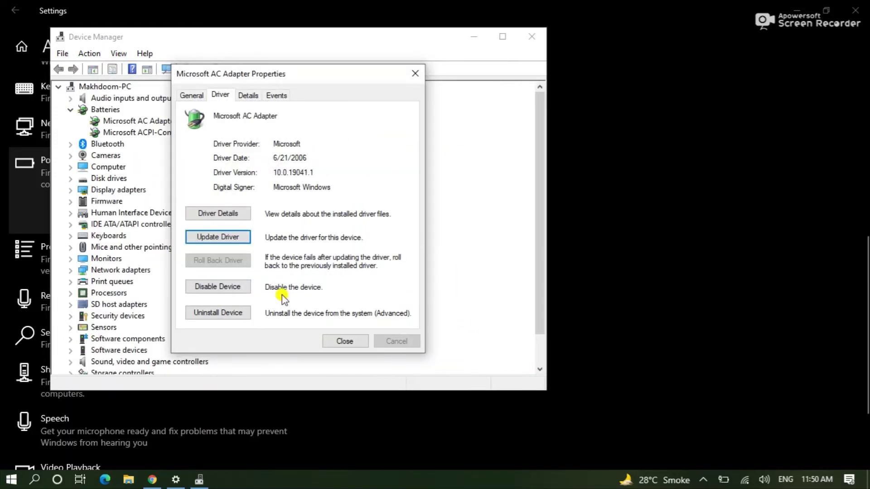
{"action": "left_click", "coordinate": [344, 341]}
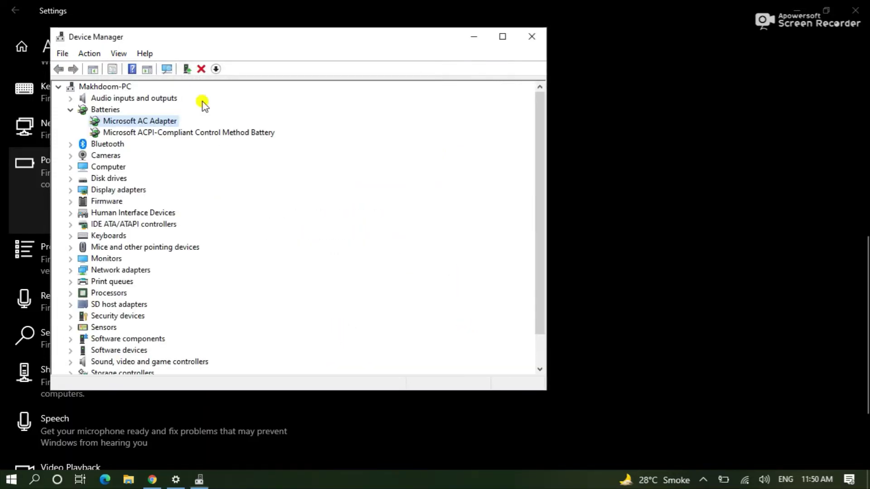
- Update the Microsoft ACPI-Compliant Control Method Battery driver from the Documents folder, including subfolders, and check the battery charge
{"action": "double_click", "coordinate": [140, 133]}
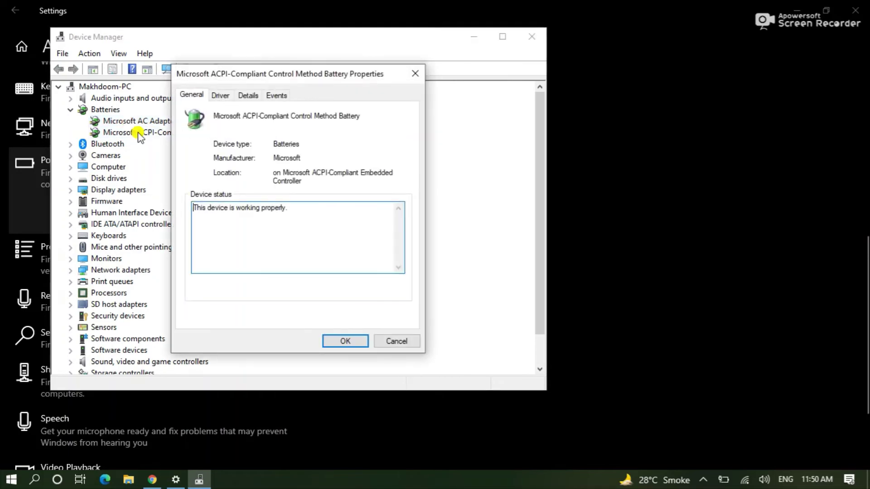
{"action": "left_click", "coordinate": [220, 95]}
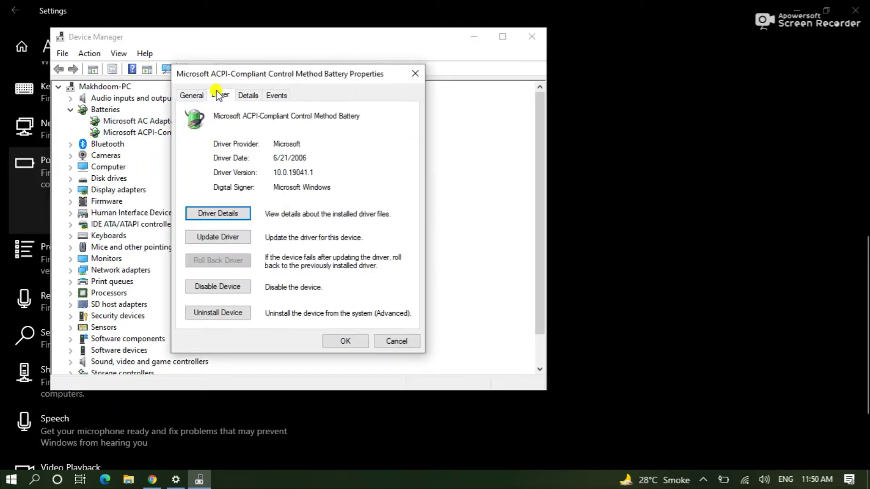
{"action": "left_click", "coordinate": [216, 238]}
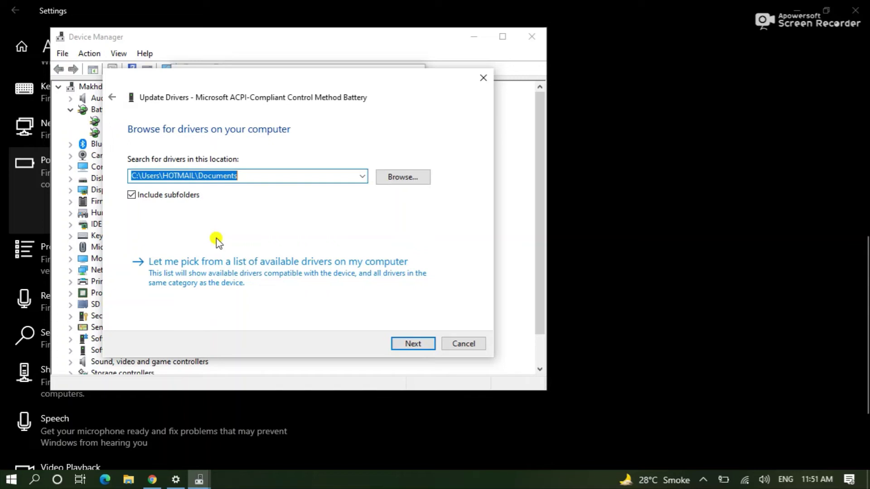
{"action": "left_click", "coordinate": [415, 345]}
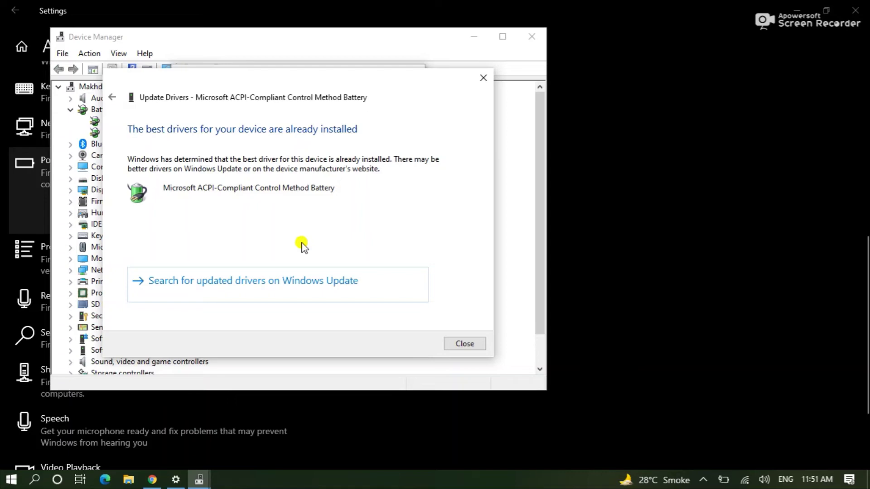
{"action": "left_click", "coordinate": [465, 344]}
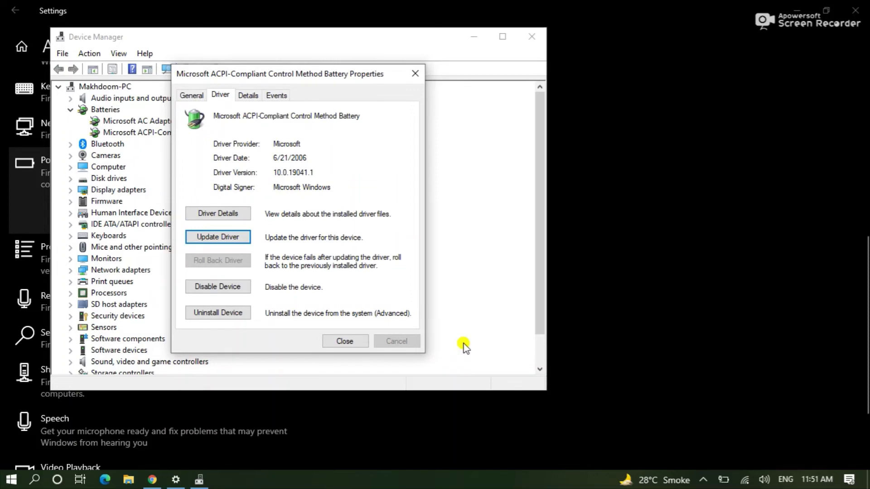
{"action": "left_click", "coordinate": [346, 340]}
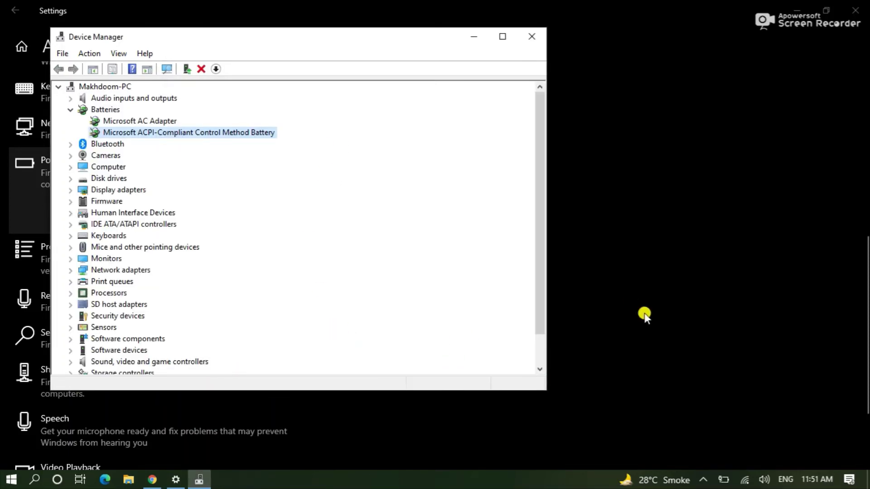
{"action": "left_click", "coordinate": [725, 479]}
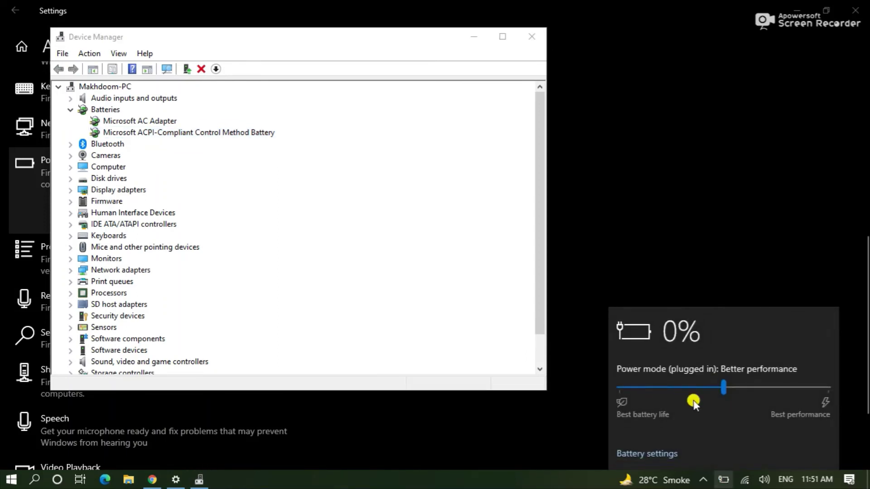
- Uninstall the Microsoft AC Adapter device from the Batteries category
{"action": "left_click", "coordinate": [143, 121]}
{"action": "right_click", "coordinate": [142, 122]}
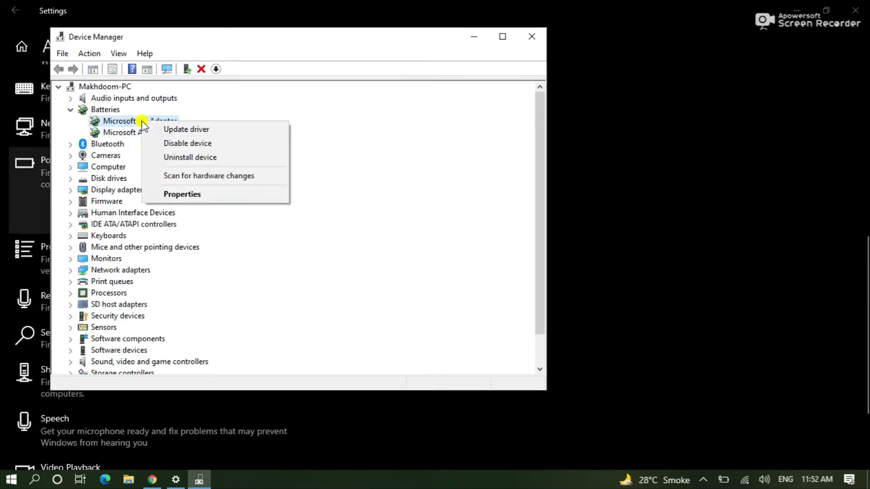
{"action": "left_click", "coordinate": [201, 159]}
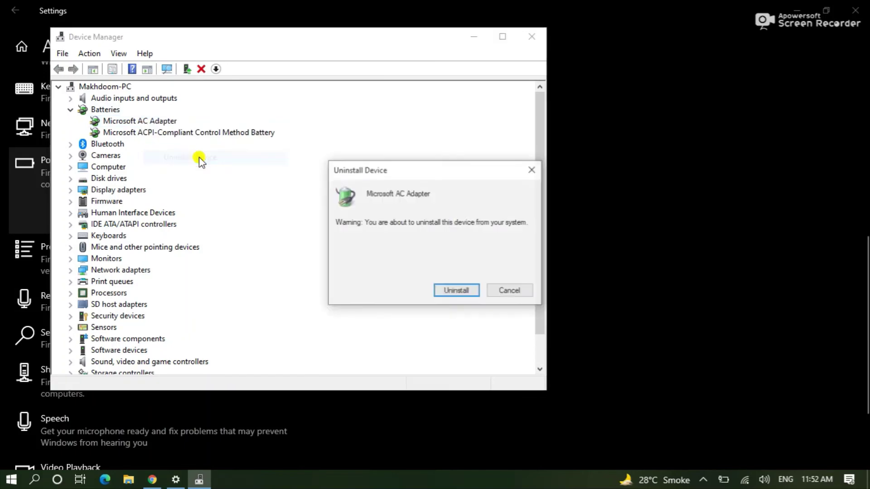
{"action": "left_click", "coordinate": [456, 291]}
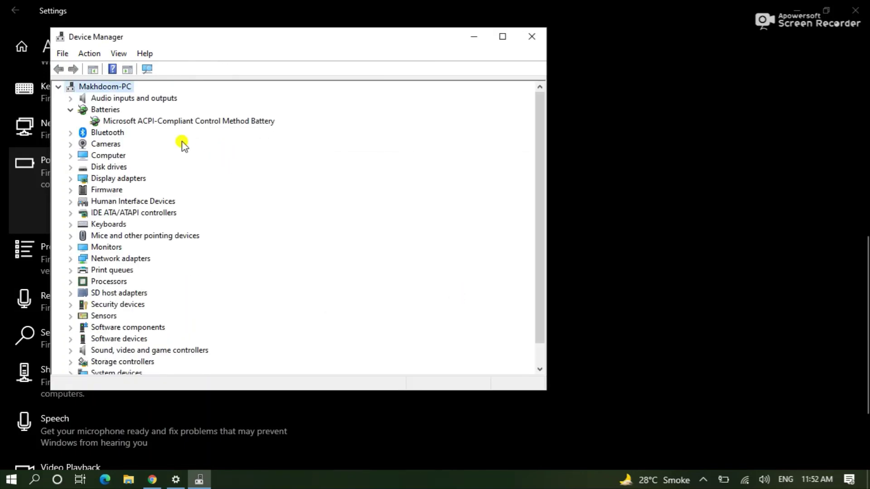
- Uninstall the Microsoft ACPI-Compliant Control Method Battery device and close Device Manager
{"action": "left_click", "coordinate": [157, 121]}
{"action": "right_click", "coordinate": [157, 123]}
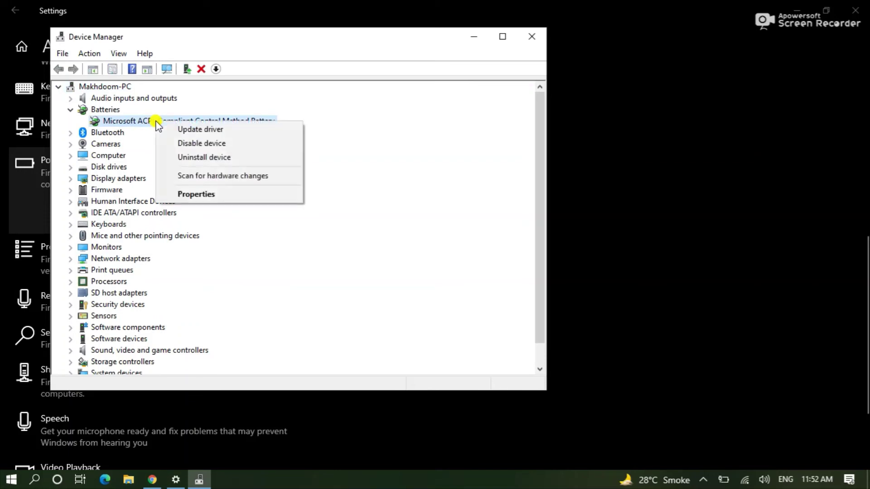
{"action": "left_click", "coordinate": [202, 161]}
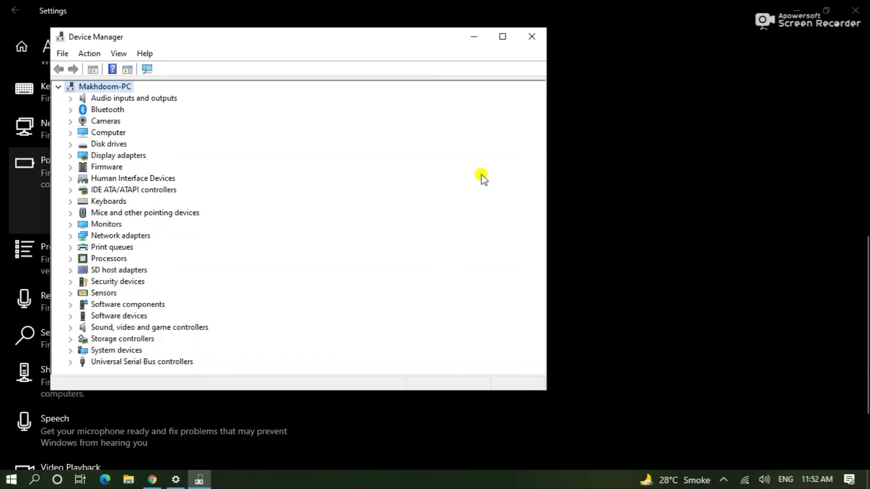
{"action": "left_click", "coordinate": [530, 37]}
- Open a blank document in Notepad
{"action": "left_click", "coordinate": [12, 481]}
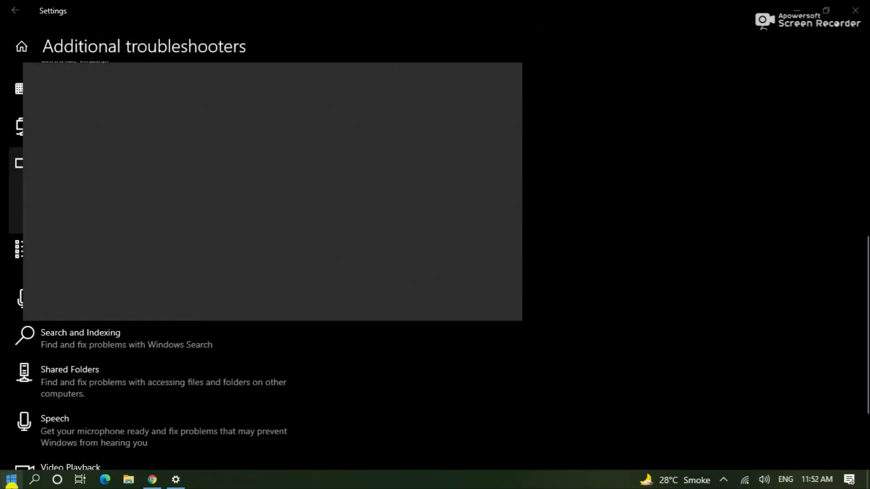
{"action": "type", "text": "notepad"}
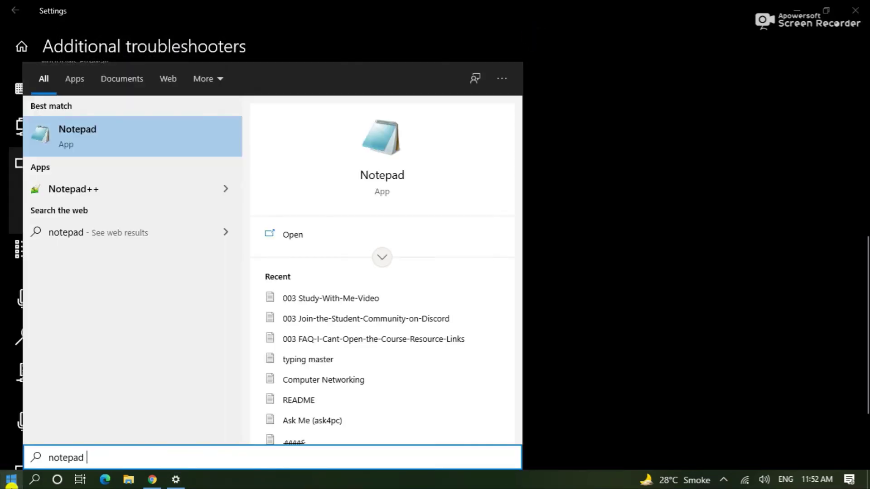
{"action": "key", "text": "Return"}
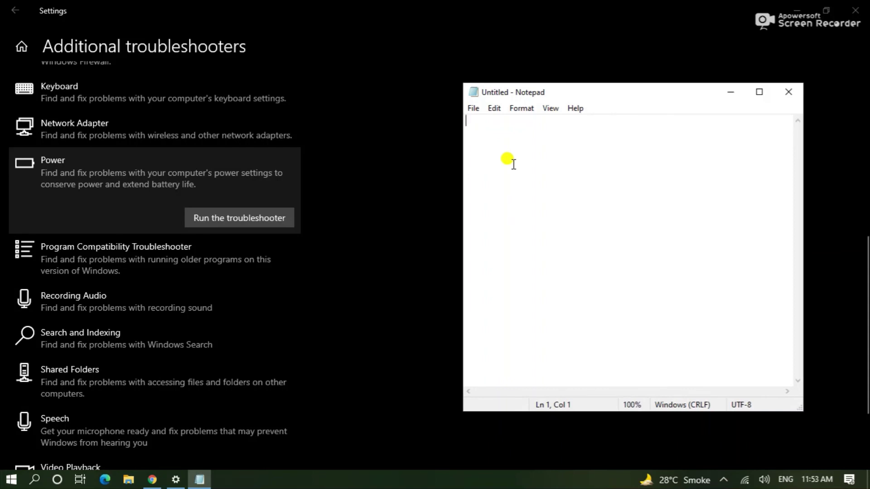
- Write "Now Turn Off the Laptop and Remove its battery" as the first line of the note
{"action": "type", "text": "Now "}
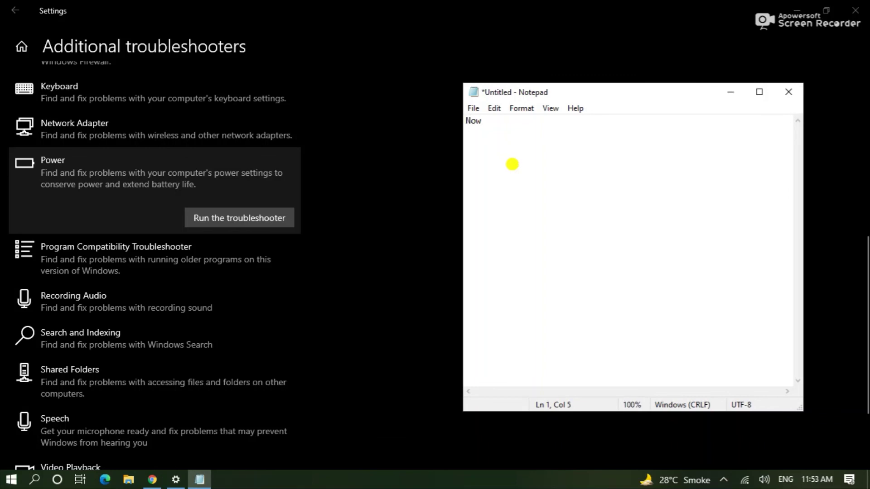
{"action": "type", "text": "Turn Off the Laptop and Re"}
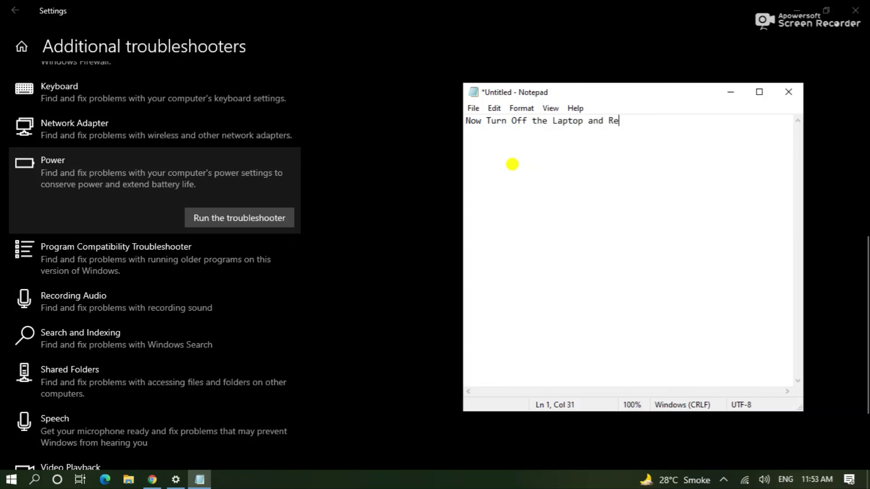
{"action": "type", "text": "move its battery the"}
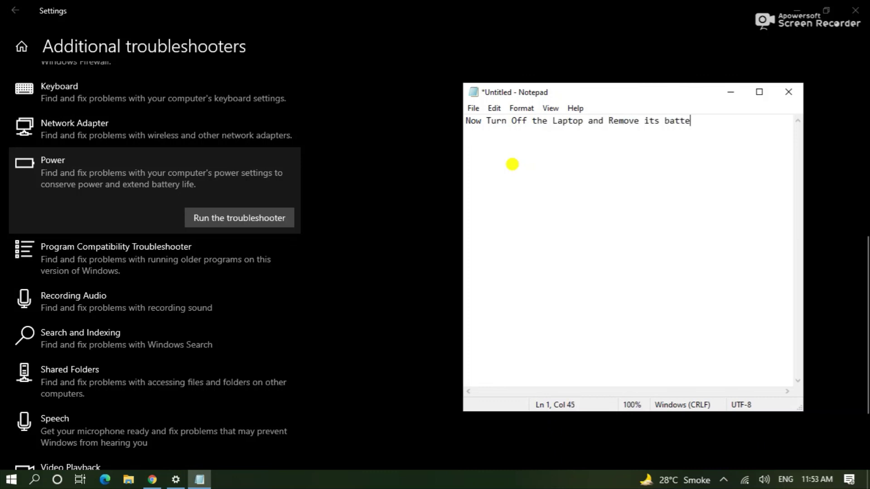
{"action": "key", "text": "BackSpace"}
{"action": "key", "text": "BackSpace"}
{"action": "key", "text": "BackSpace"}
{"action": "key", "text": "Return"}
- Add the line "Then Insert the battery again and start the laptop" and begin a third line with "The"
{"action": "type", "text": "Then Insert"}
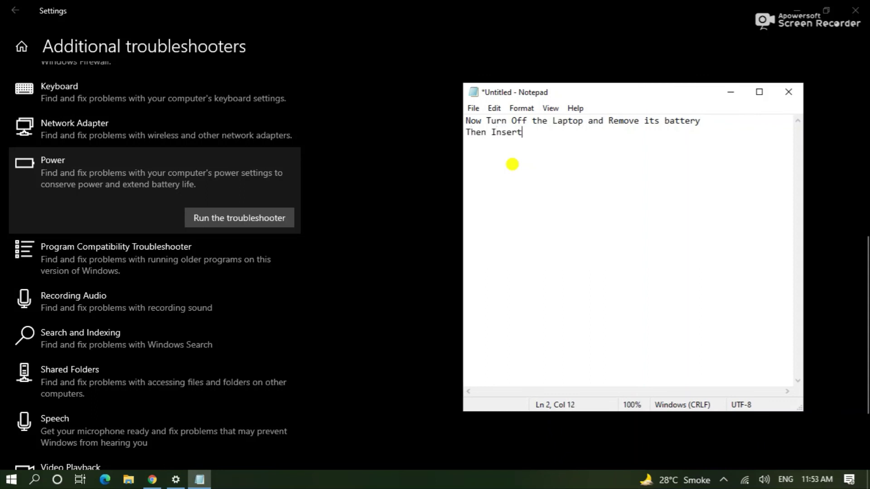
{"action": "type", "text": " the battery agai"}
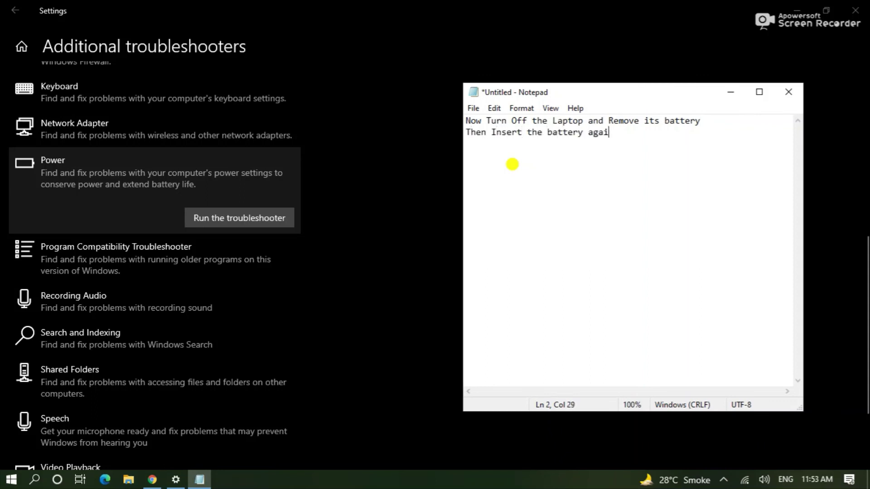
{"action": "type", "text": "n and start the la"}
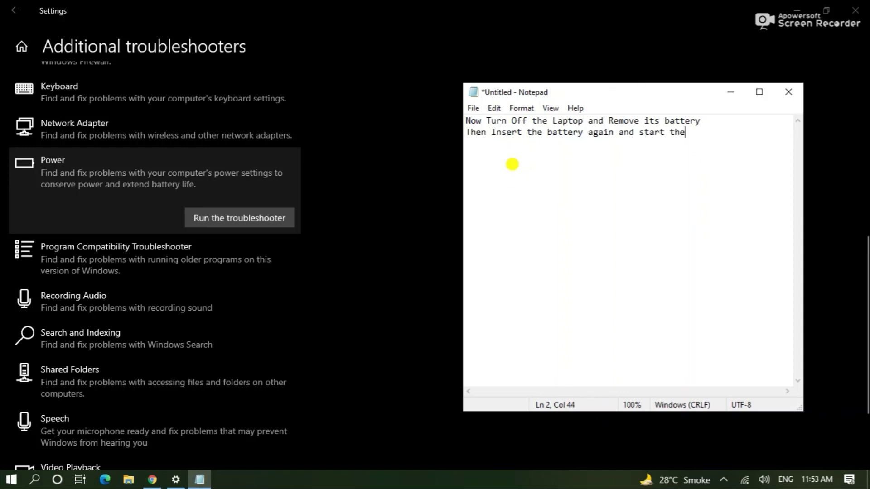
{"action": "type", "text": "ptop"}
{"action": "key", "text": "Return"}
{"action": "type", "text": "The"}
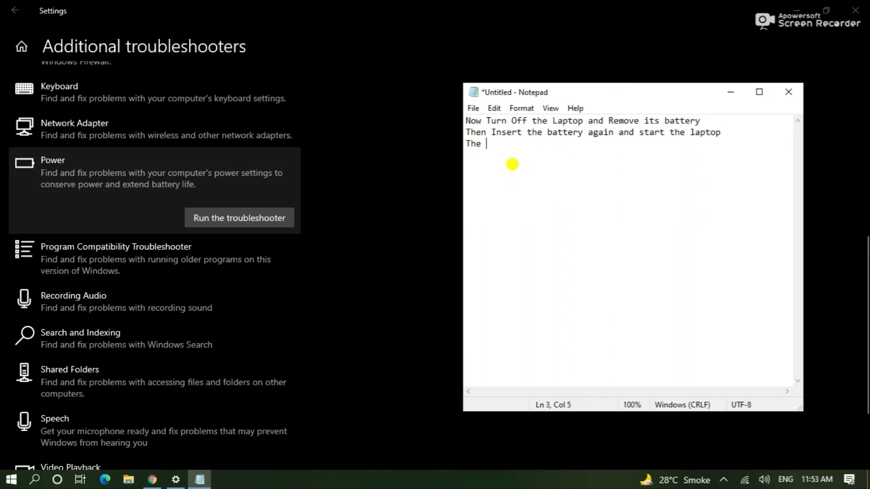